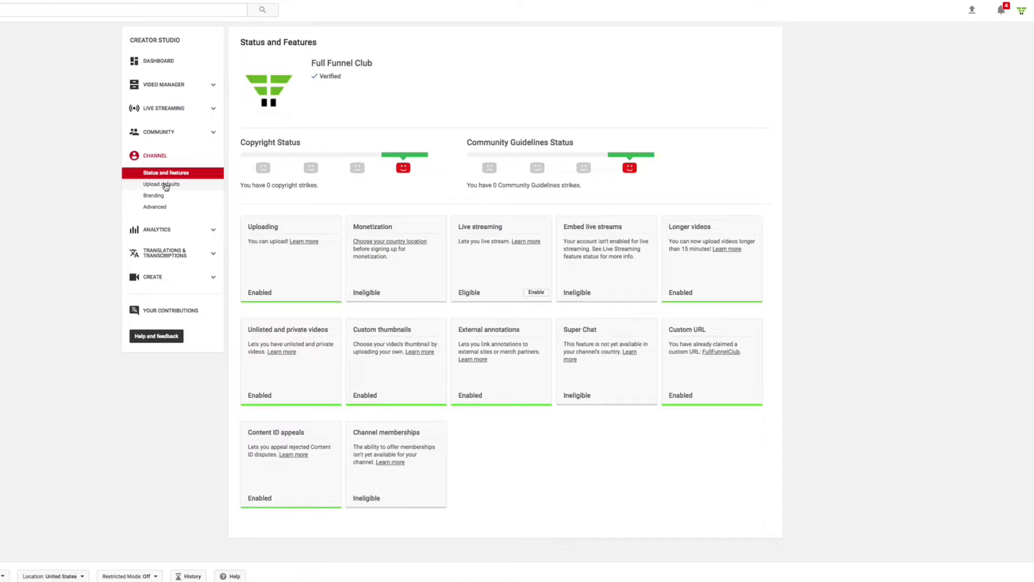
Open the channel's upload defaults at the description.
click(165, 185)
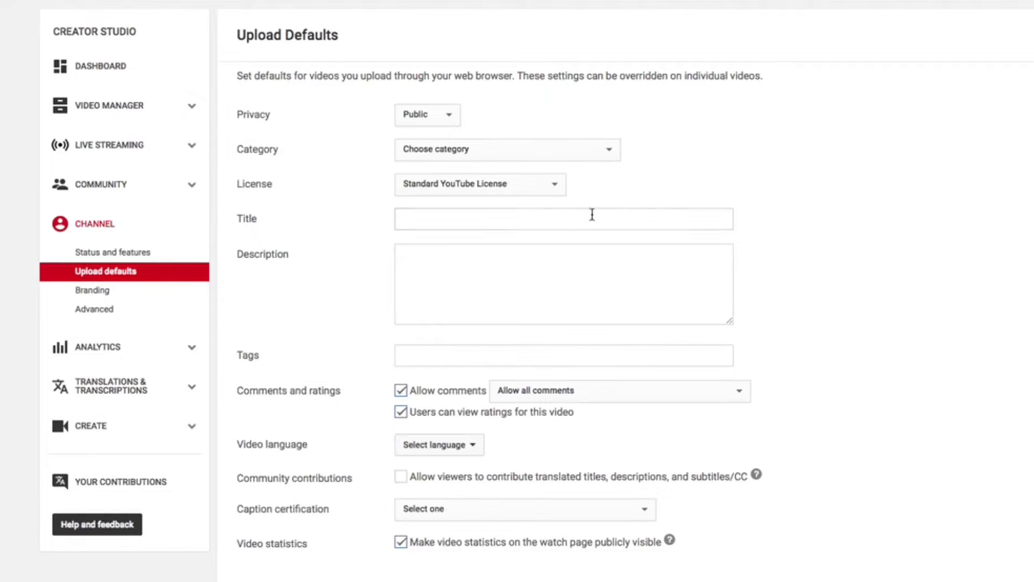
click(415, 275)
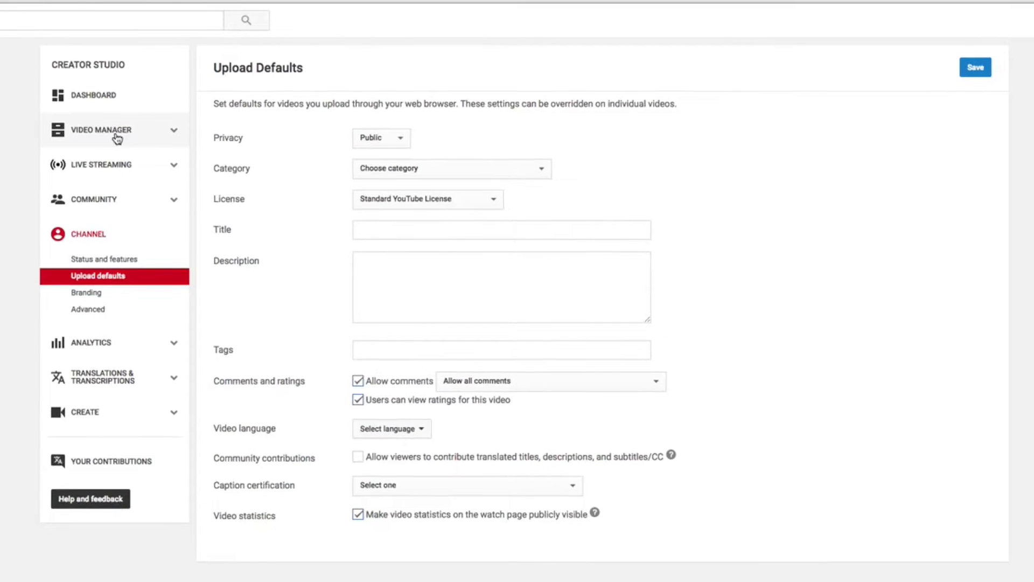
Open the info and settings of the "OFFER HACKING & OFFER STACKING: Week 1 Day 1 One Funnel Away Challenge" video.
click(117, 139)
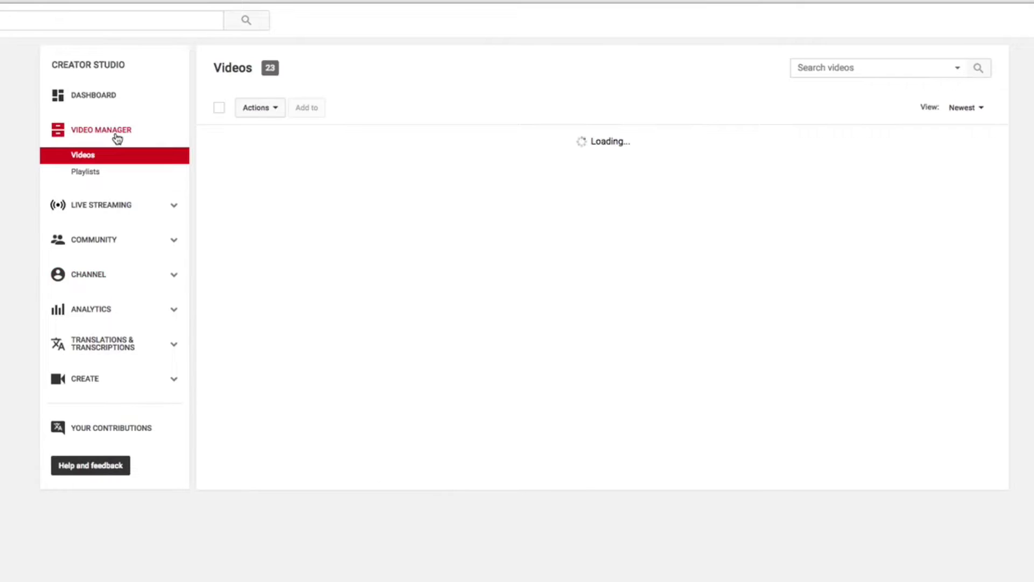
scroll(351, 388, down, 2)
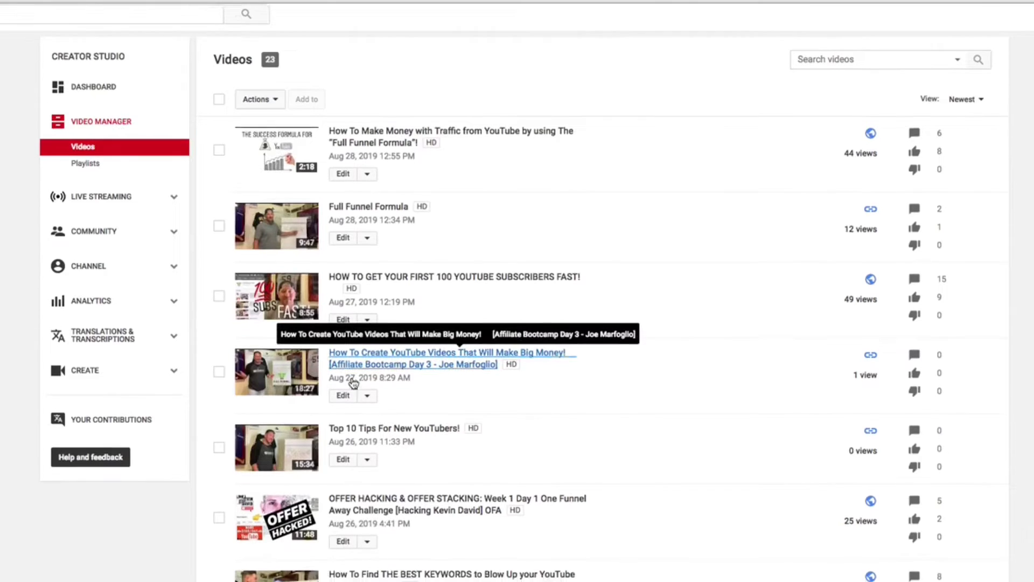
click(372, 453)
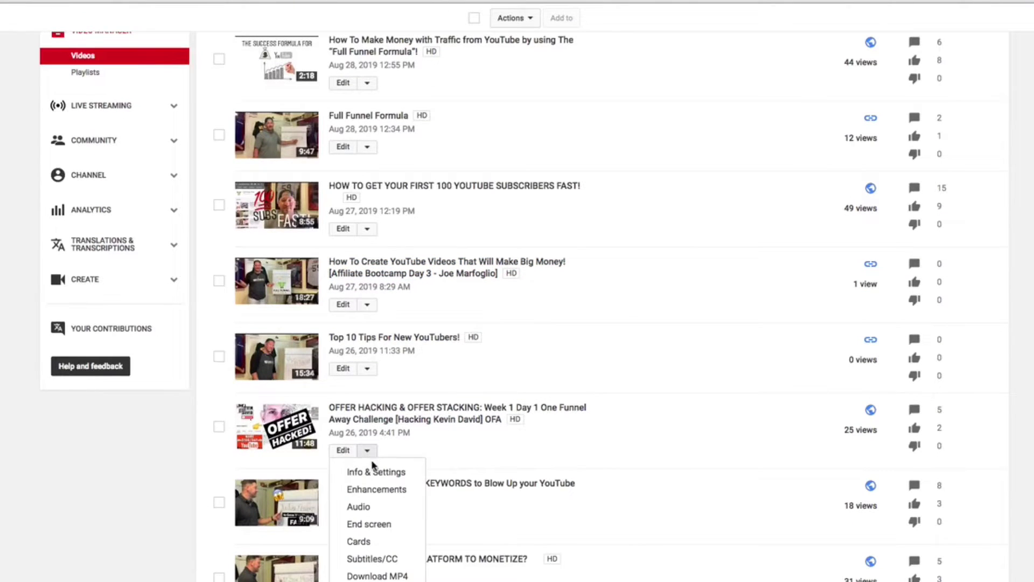
click(374, 472)
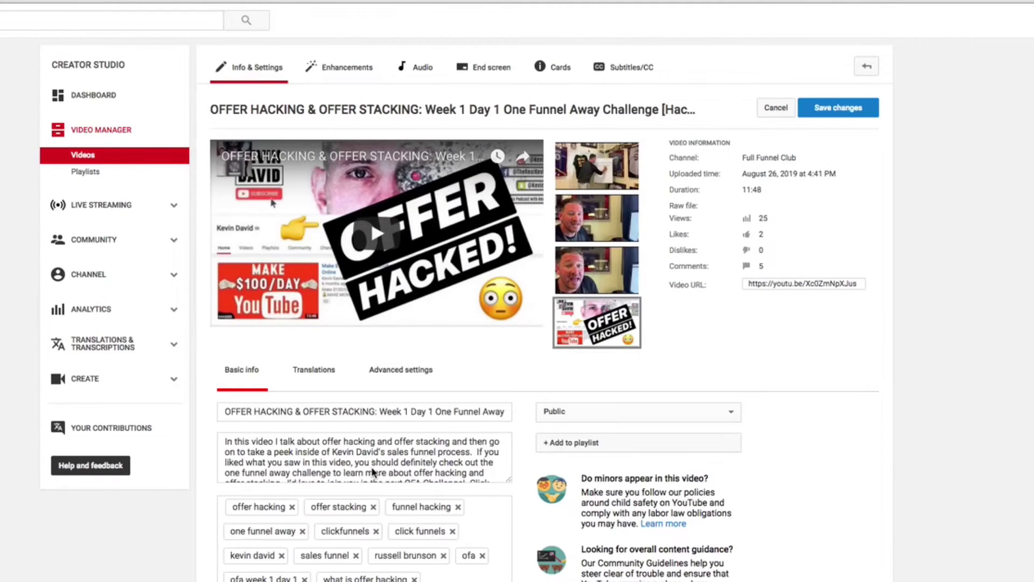
Copy the block of affiliate links, including its separator lines, from the video's description.
scroll(374, 473, down, 5)
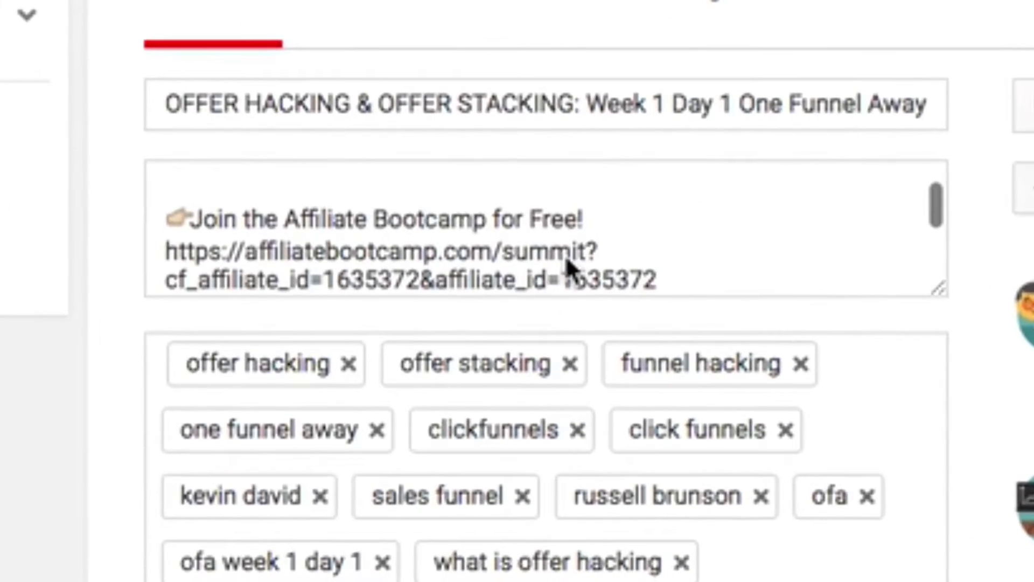
scroll(371, 468, up, 1)
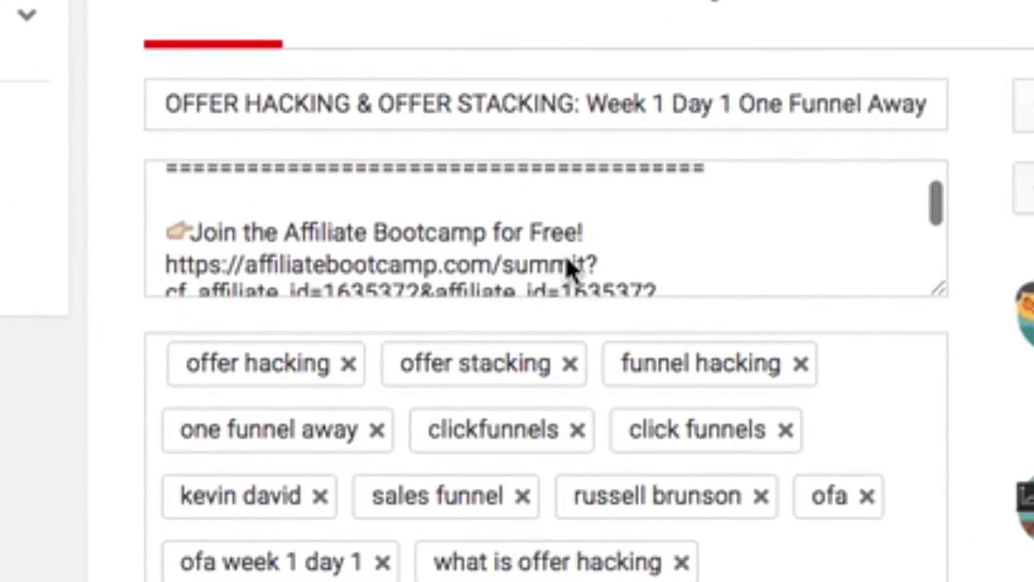
drag(167, 167, 191, 168)
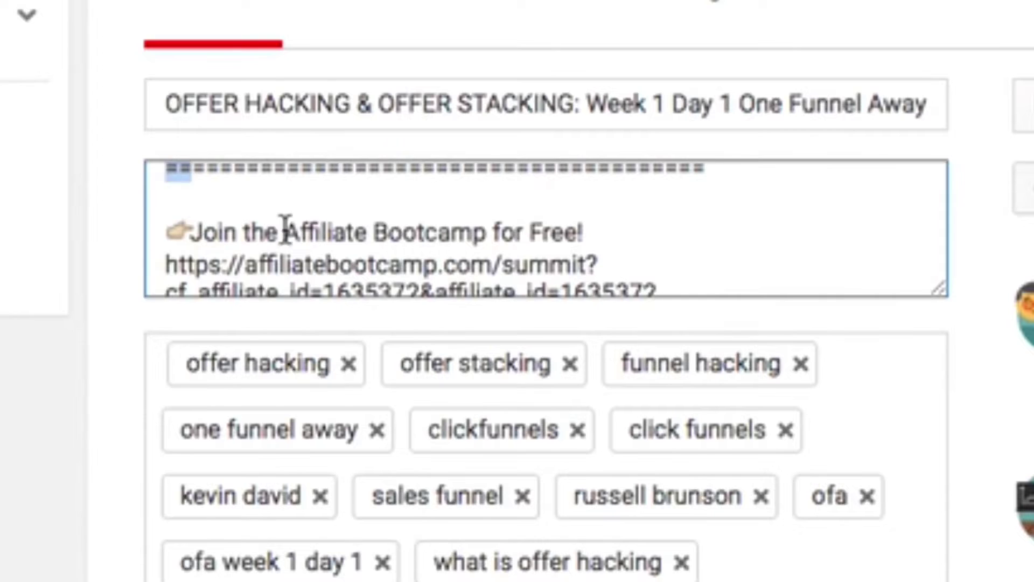
drag(285, 232, 720, 230)
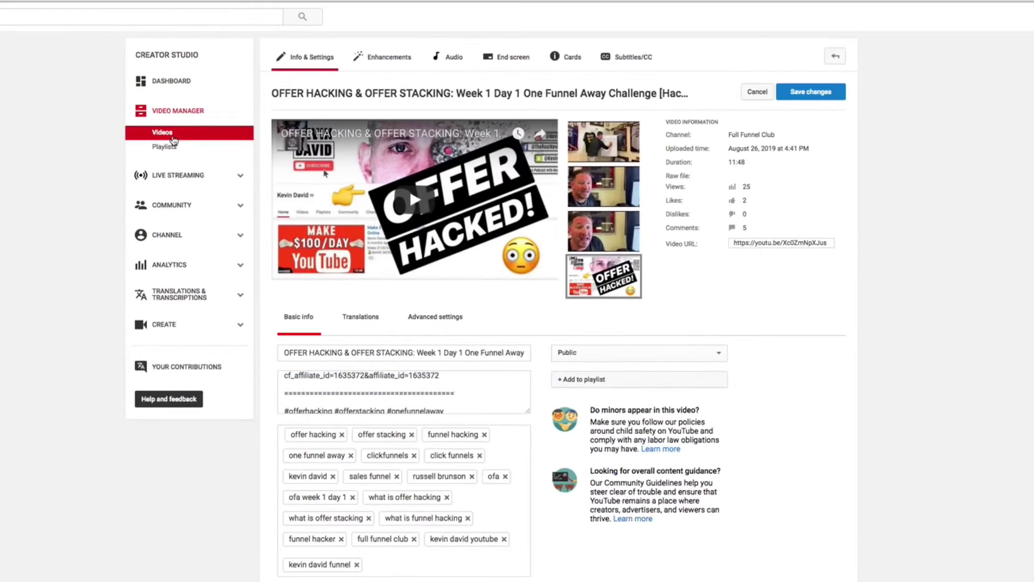
Leave the video's settings without saving and return to the channel's upload defaults.
click(172, 136)
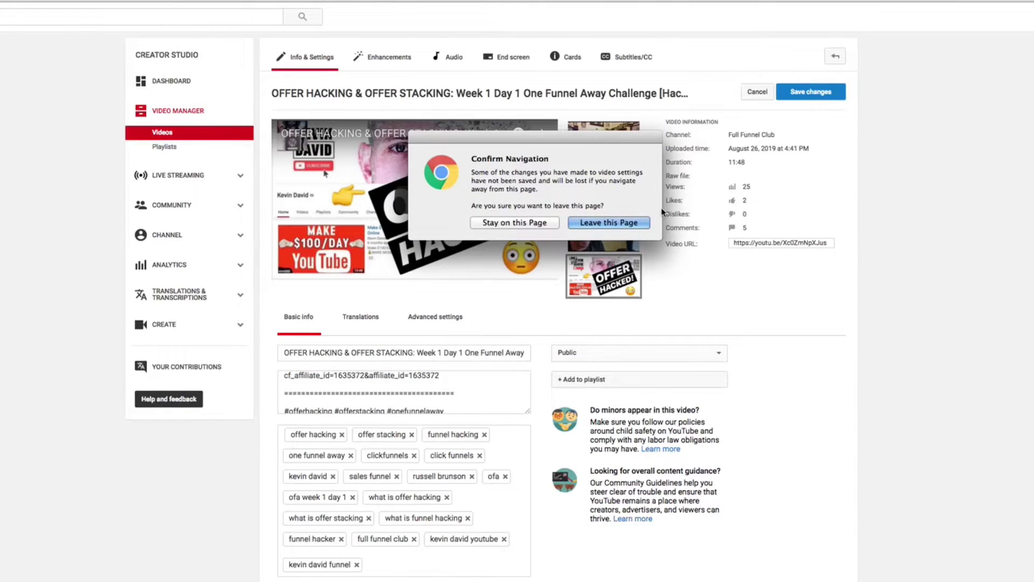
click(617, 229)
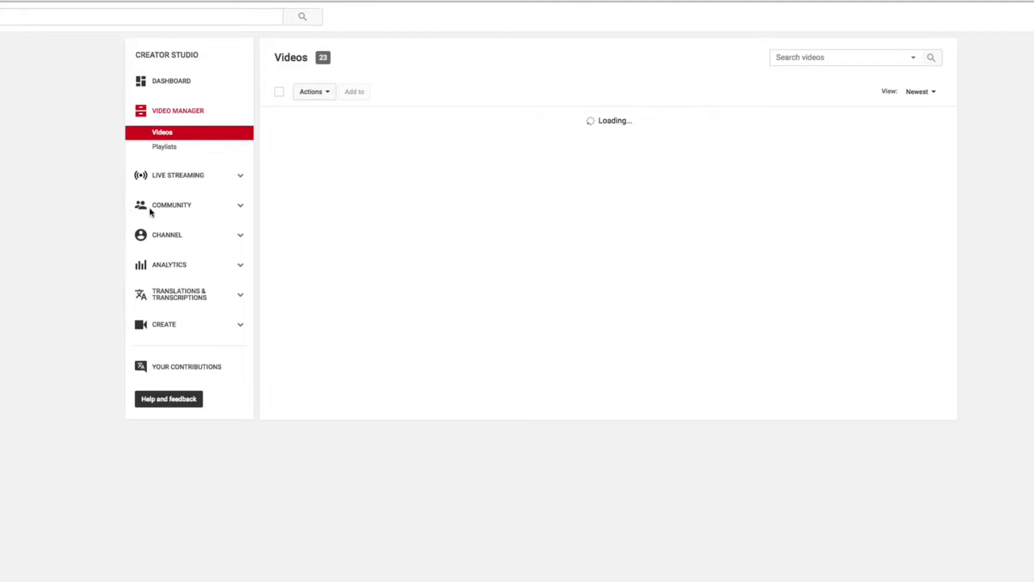
click(168, 236)
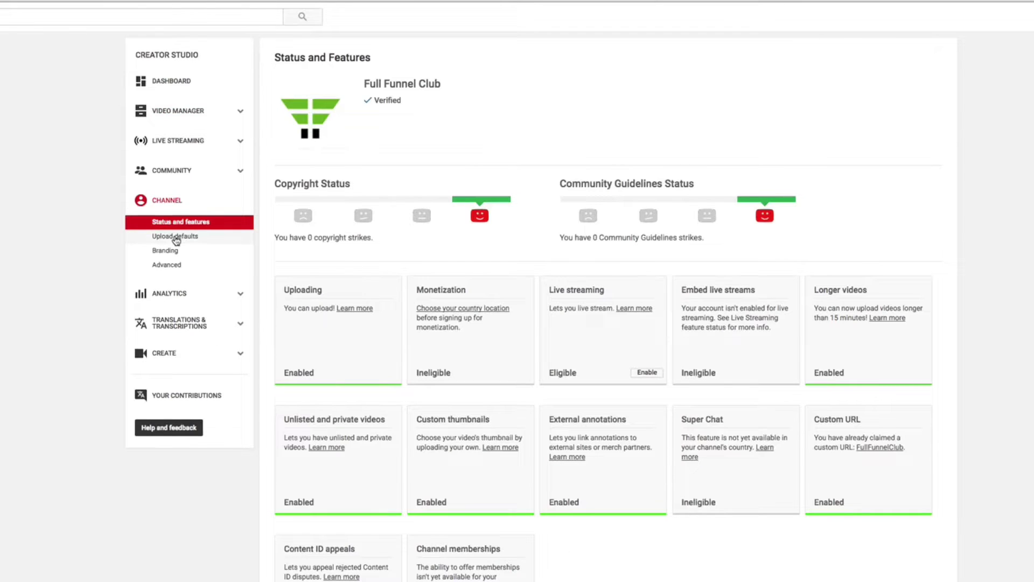
click(177, 237)
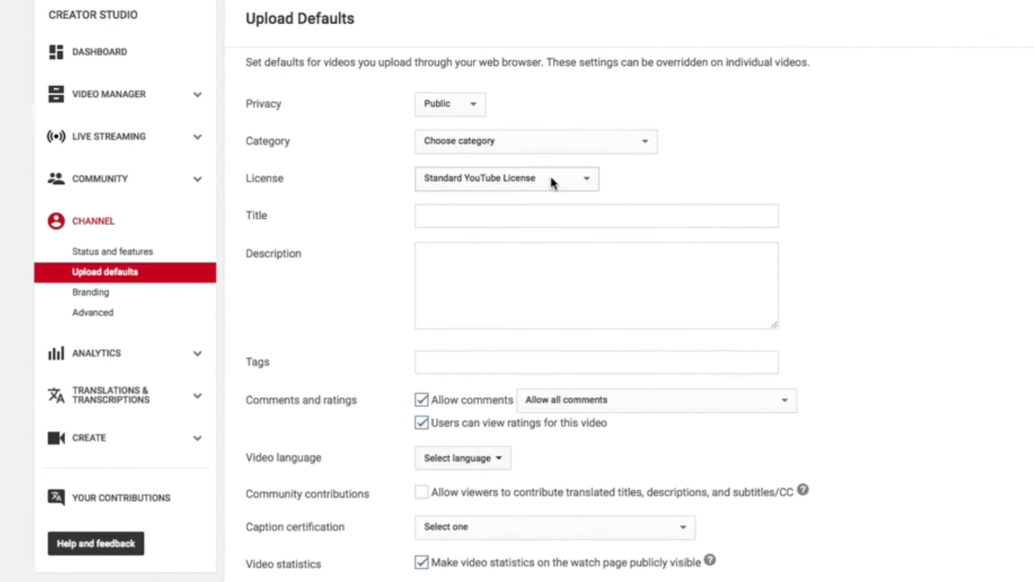
Paste the copied block of affiliate links into the default description.
click(529, 262)
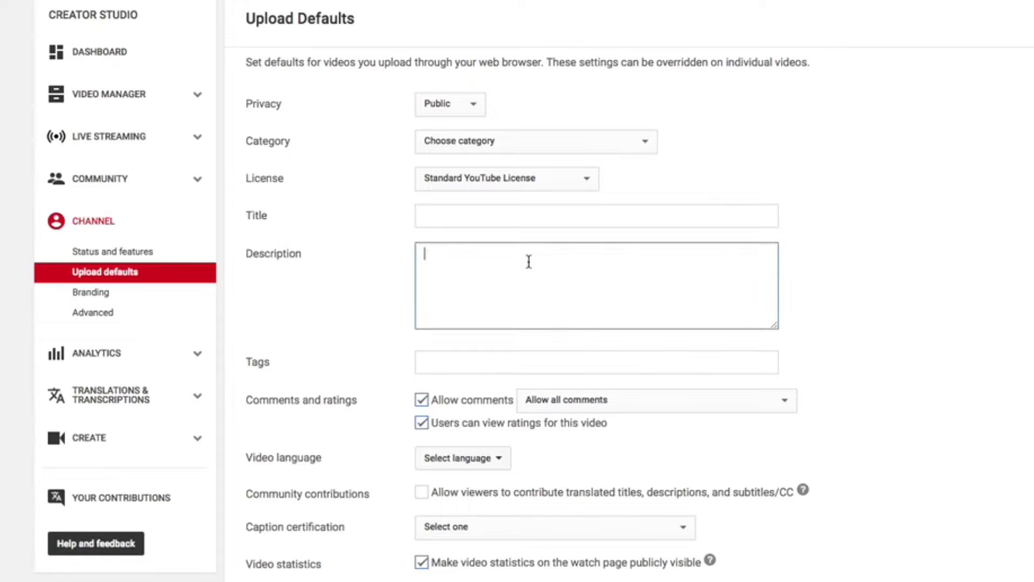
key(ctrl+v)
scroll(529, 261, up, 3)
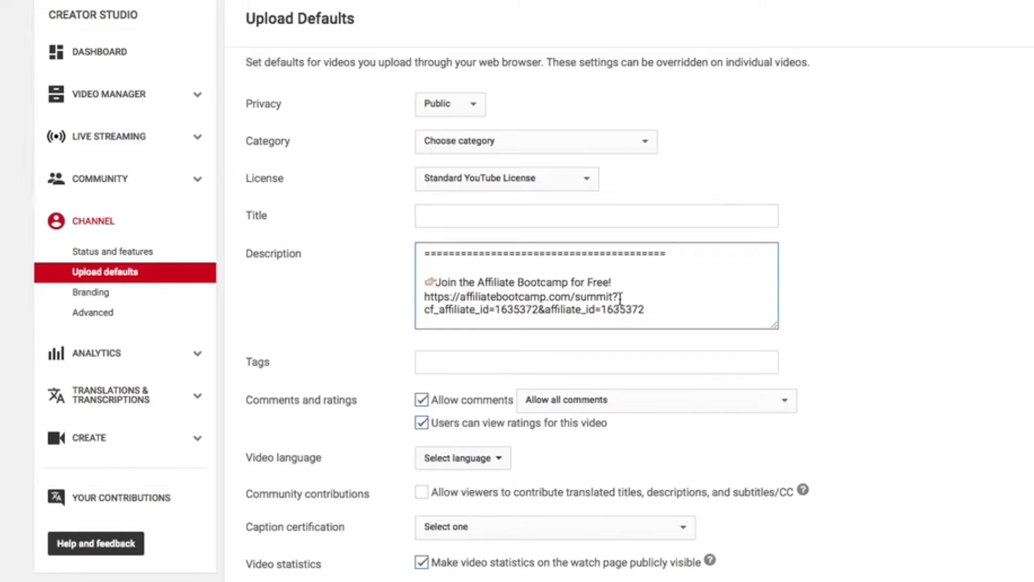
Review the affiliate links in the default description, from the Affiliate Bootcamp entry to the closing separator line.
scroll(620, 298, down, 3)
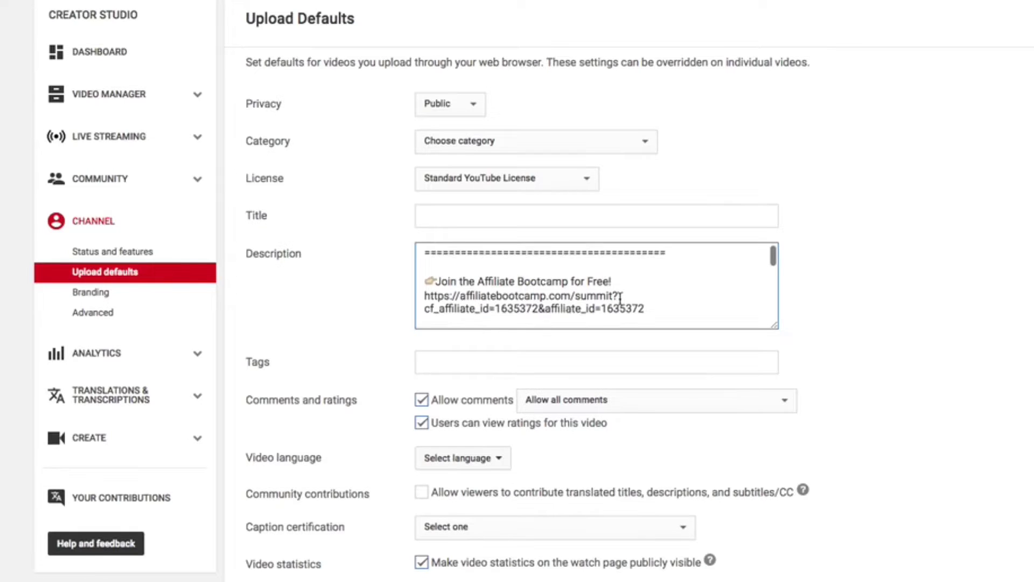
scroll(621, 298, down, 2)
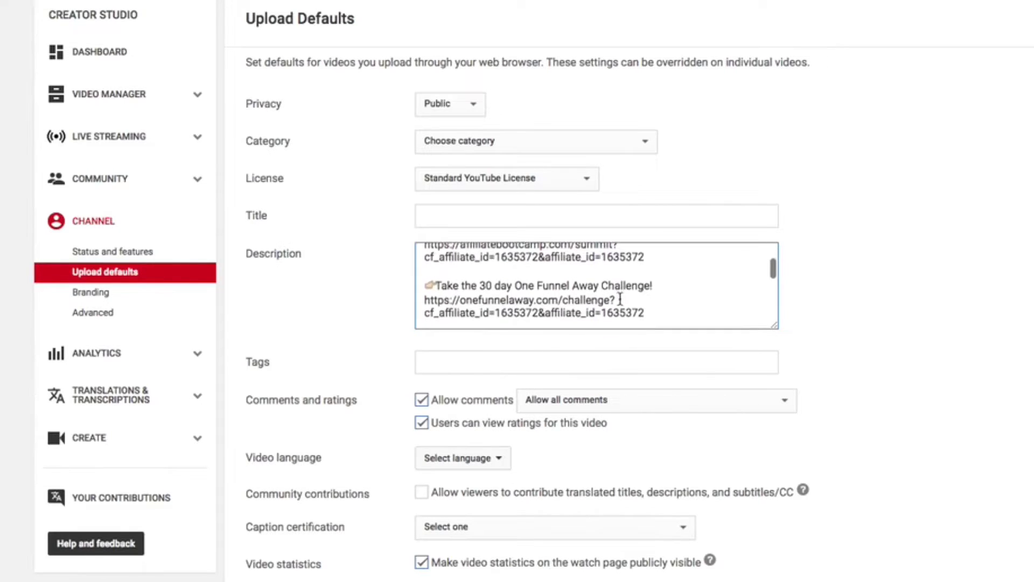
scroll(620, 299, down, 1)
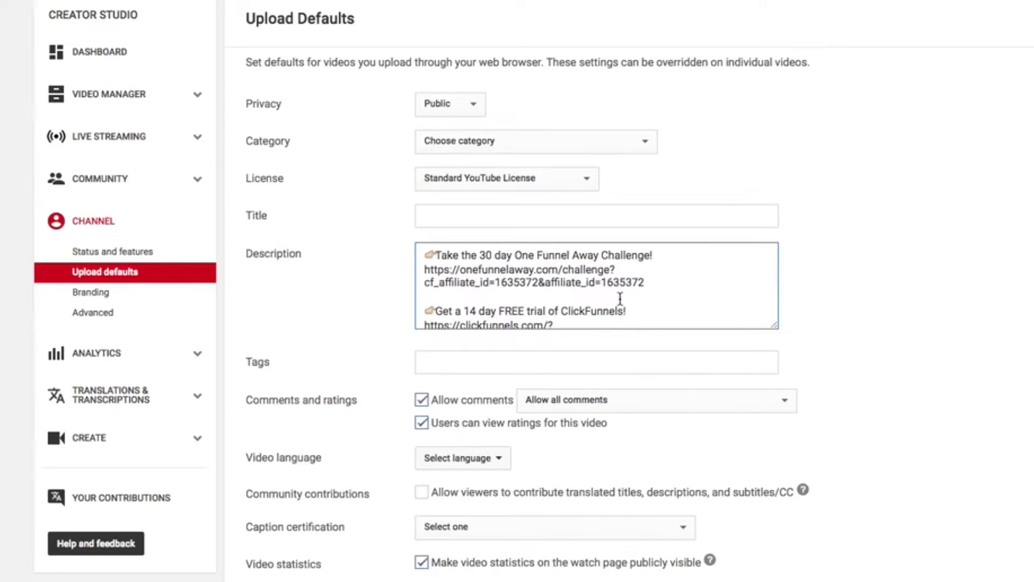
scroll(620, 298, up, 1)
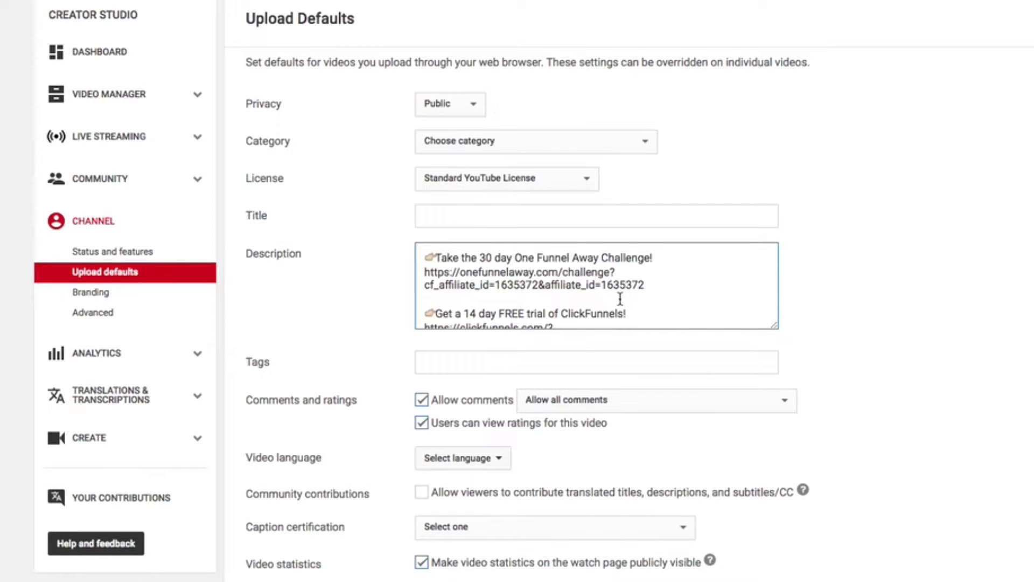
scroll(620, 299, down, 2)
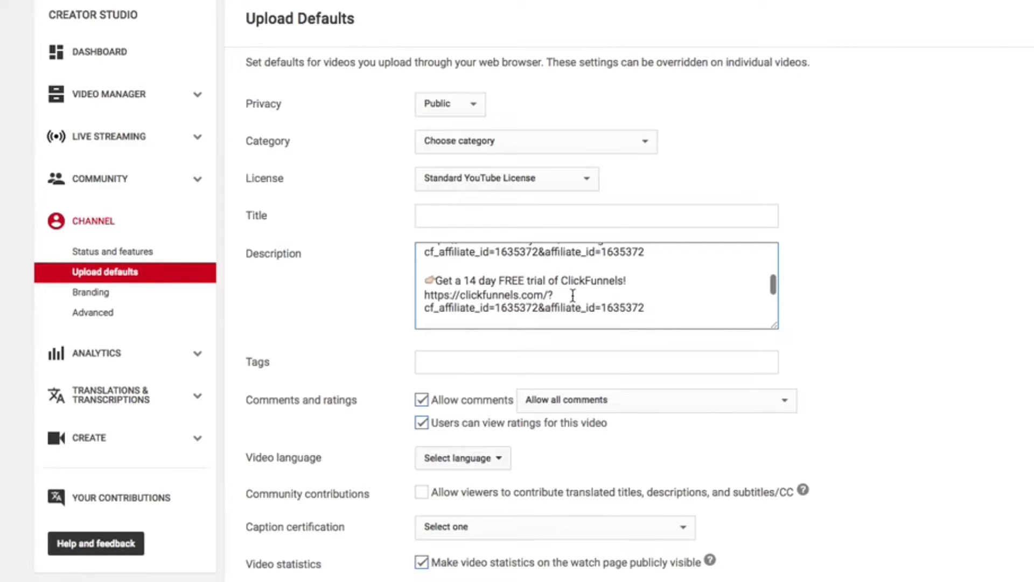
scroll(632, 291, down, 1)
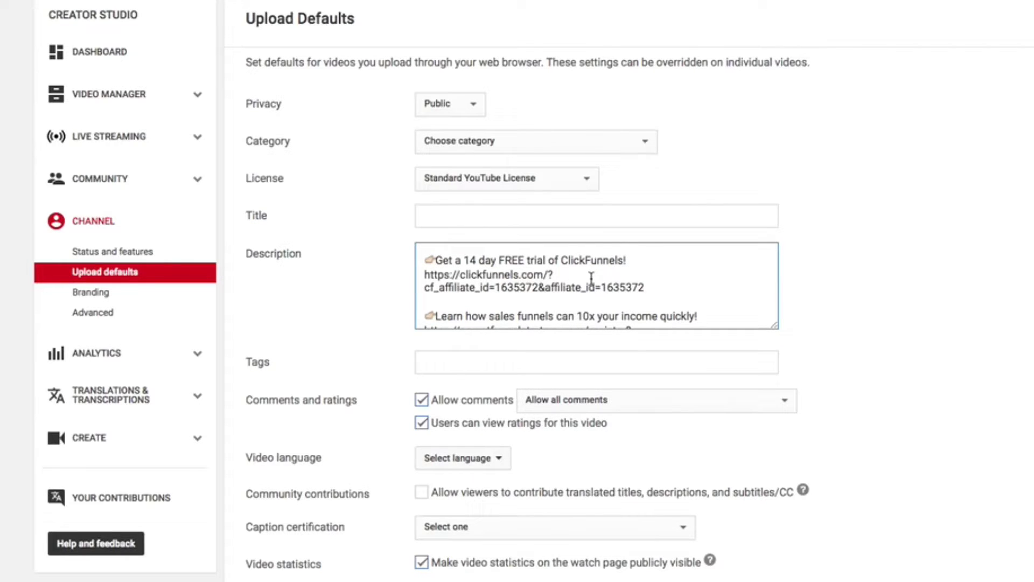
scroll(593, 278, down, 3)
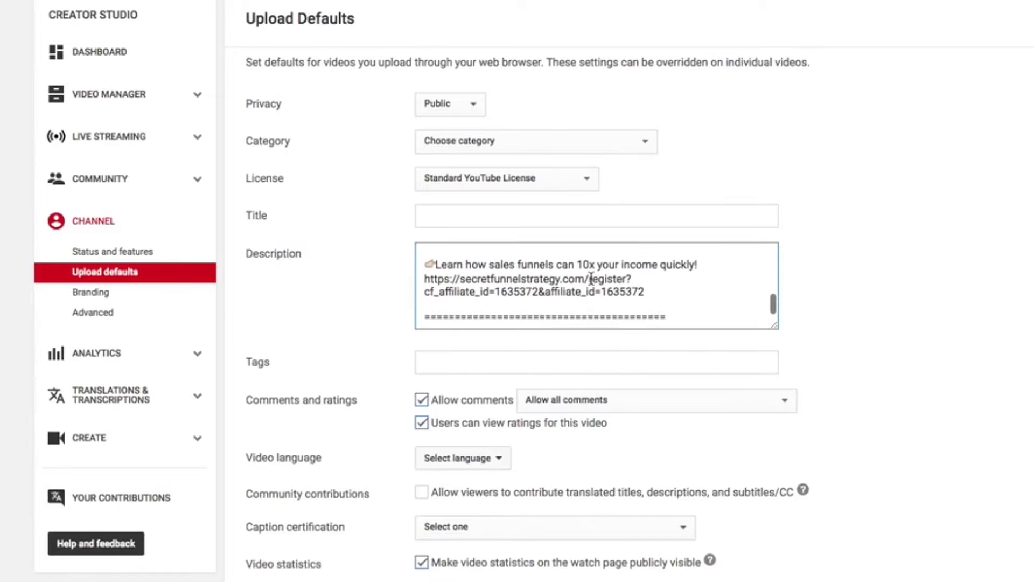
scroll(601, 303, down, 3)
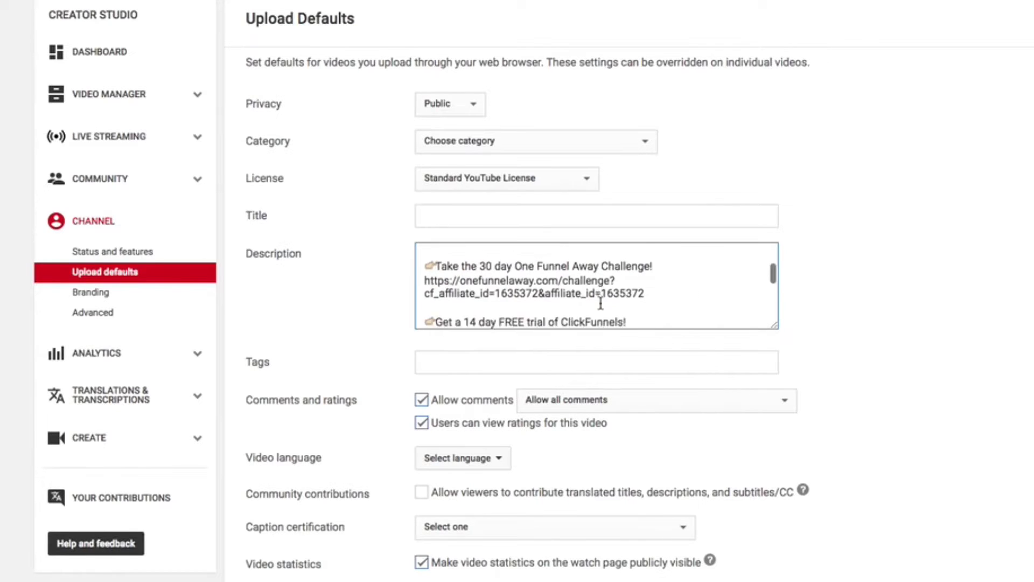
scroll(600, 303, up, 2)
scroll(601, 303, down, 4)
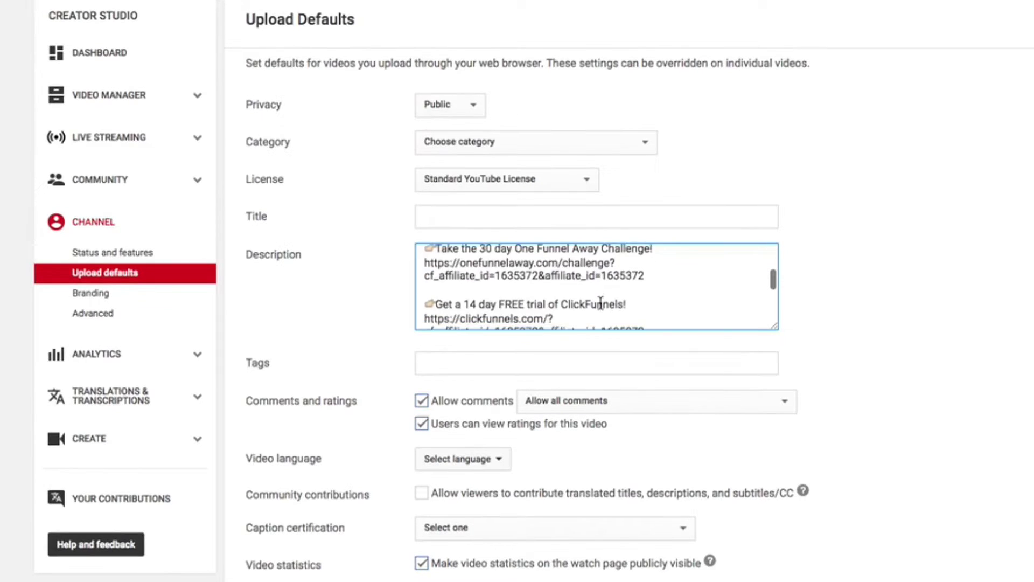
scroll(593, 267, down, 4)
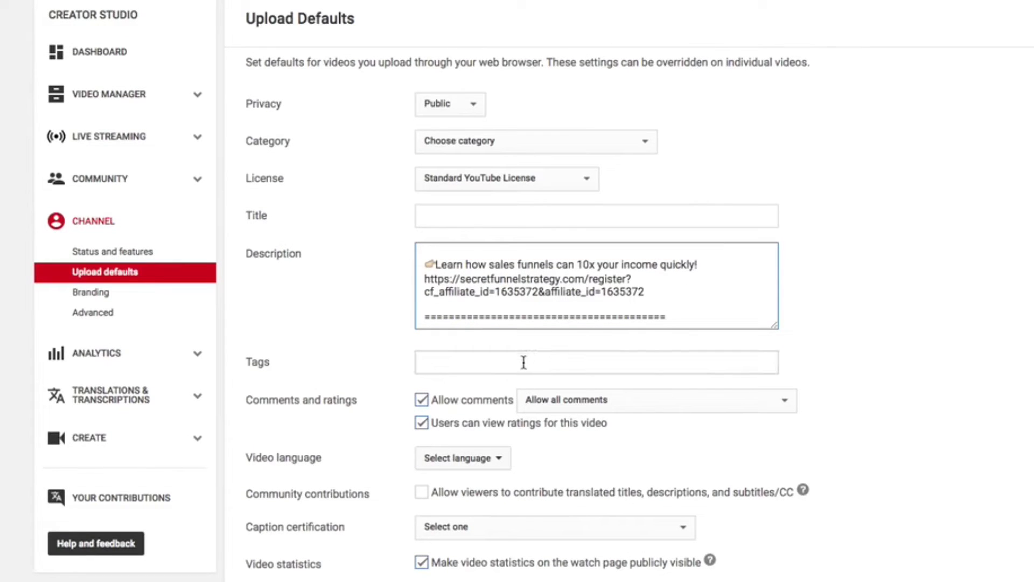
Set the default privacy to Unlisted and the default category to Education.
click(574, 363)
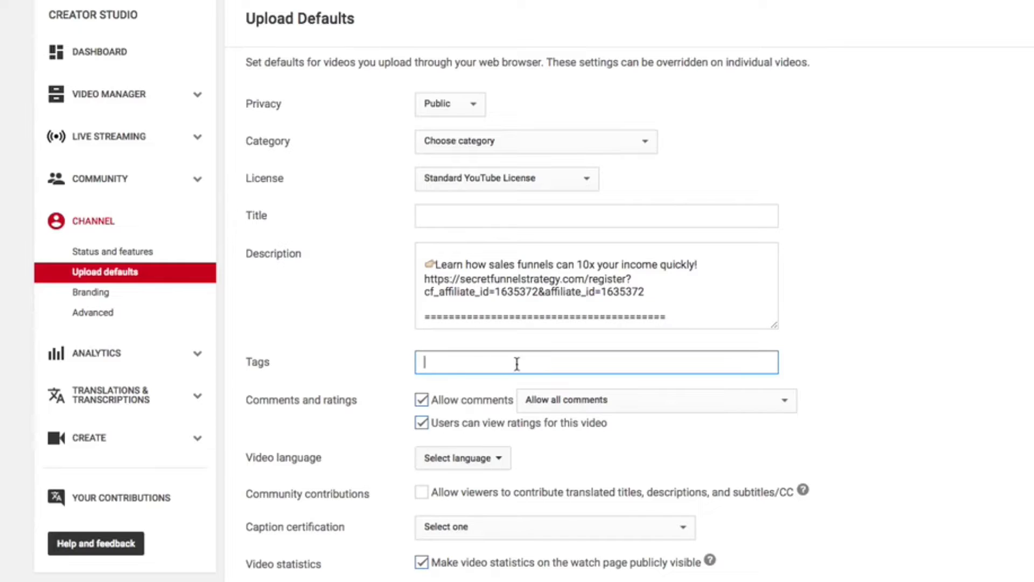
click(469, 103)
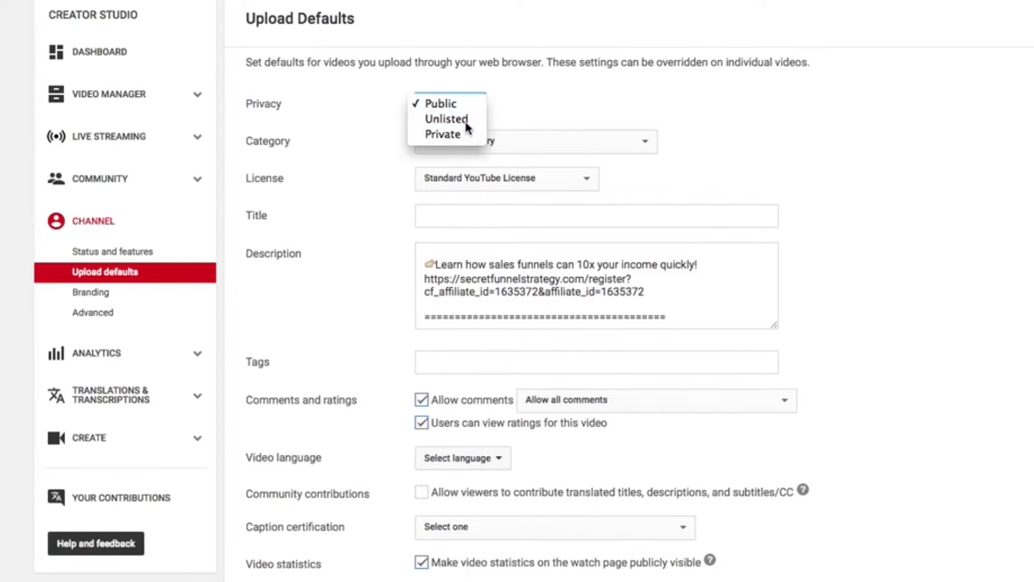
click(466, 122)
click(505, 151)
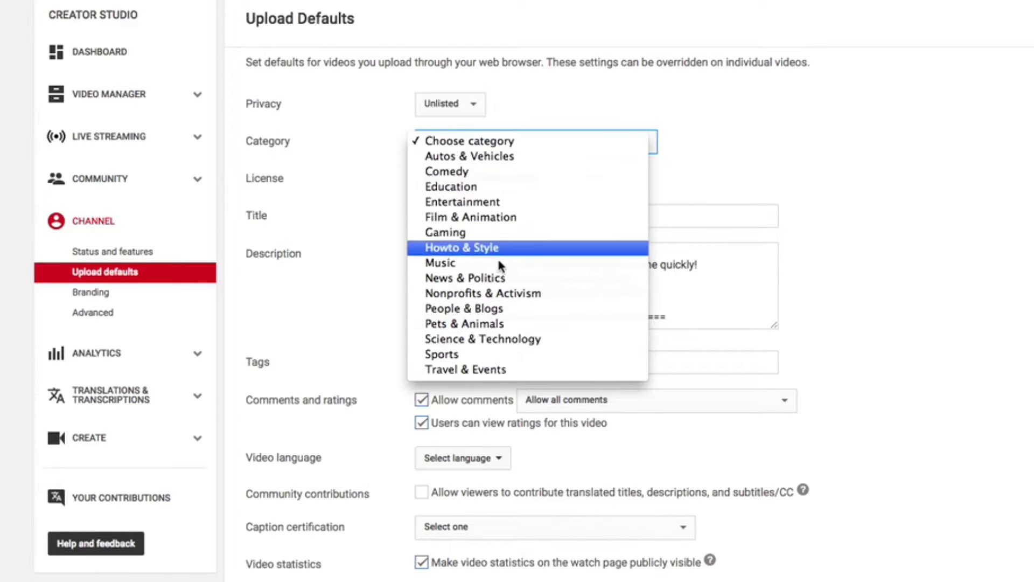
click(515, 185)
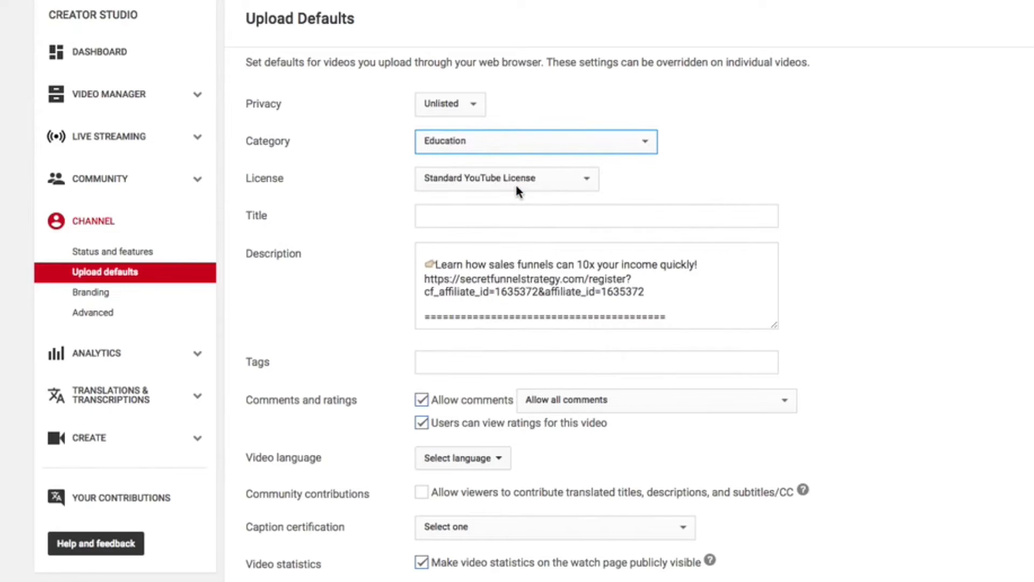
Choose Standard YouTube License as the default license and English as the video language.
click(539, 181)
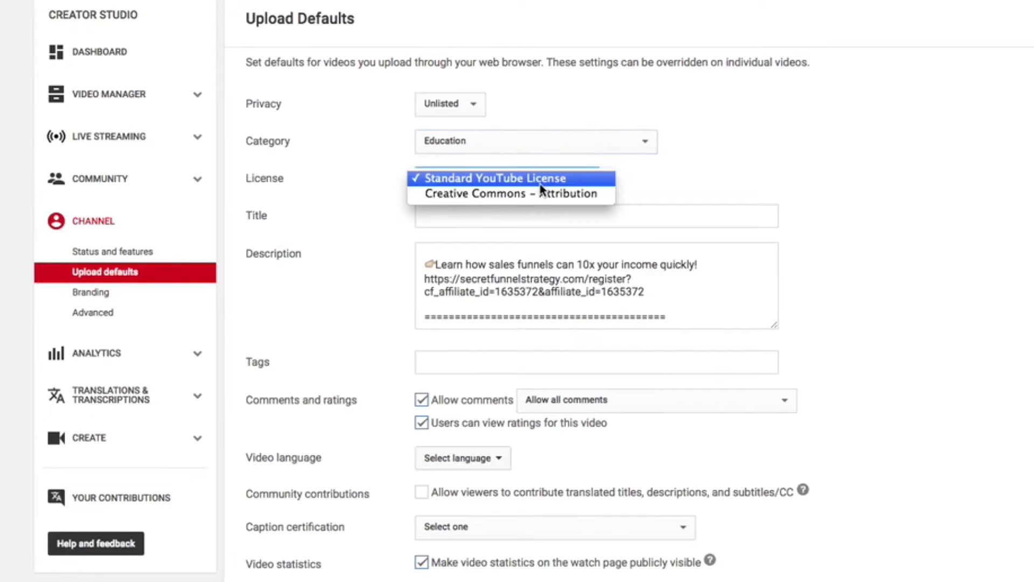
click(540, 185)
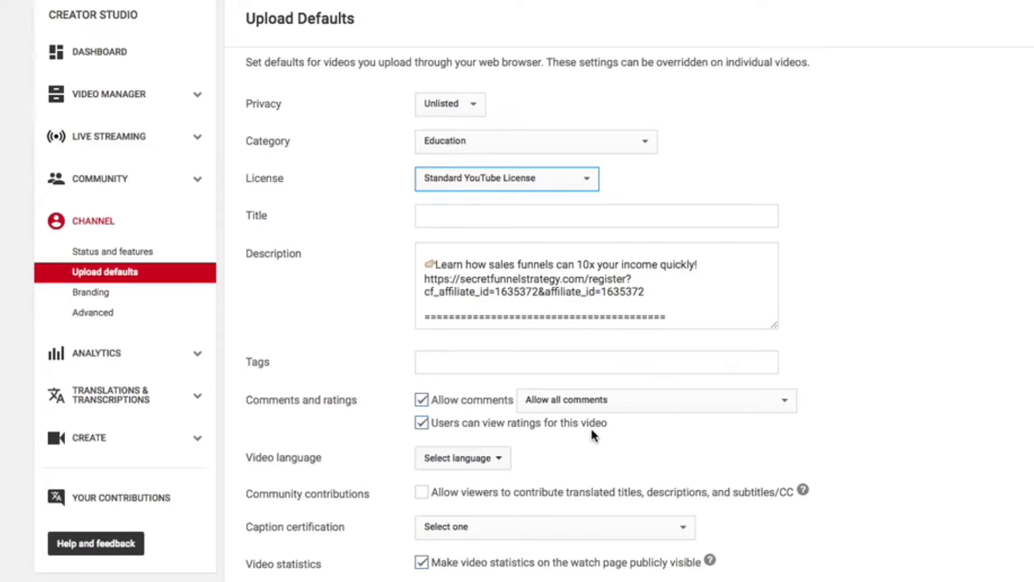
click(482, 463)
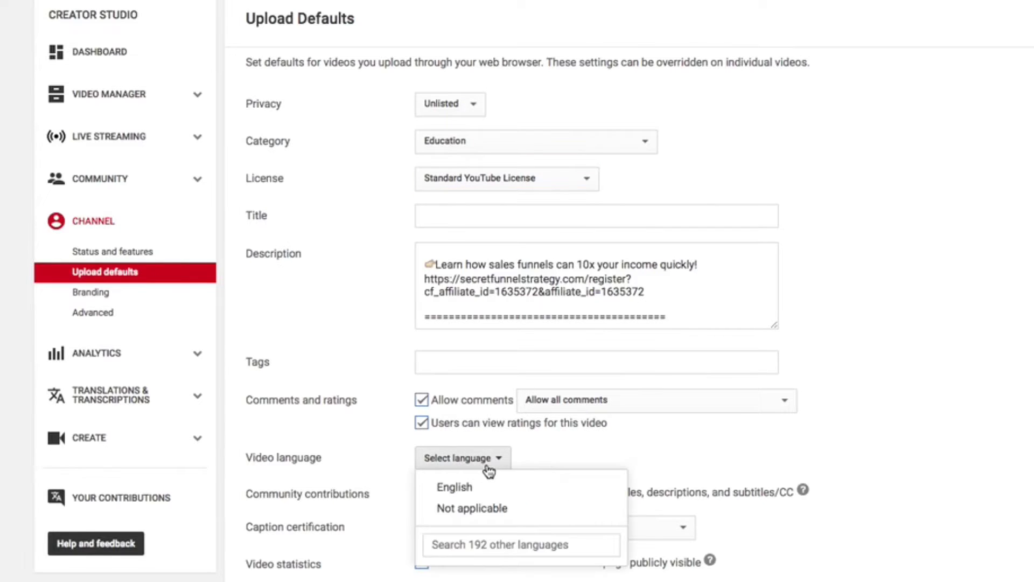
click(485, 487)
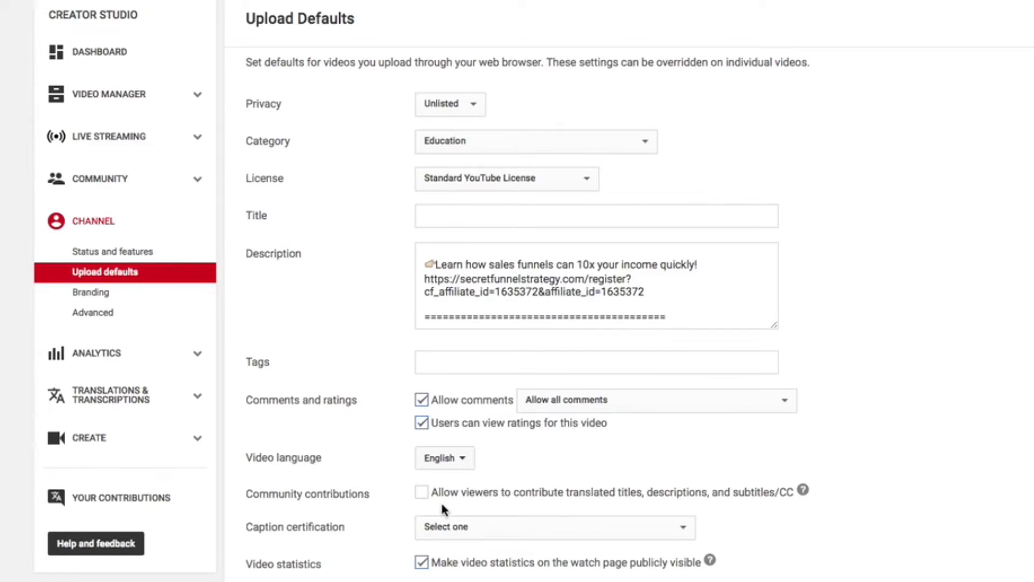
Allow viewer-contributed translations and subtitles, and certify captions with "This content has never aired on television in the U.S.".
click(424, 494)
click(465, 528)
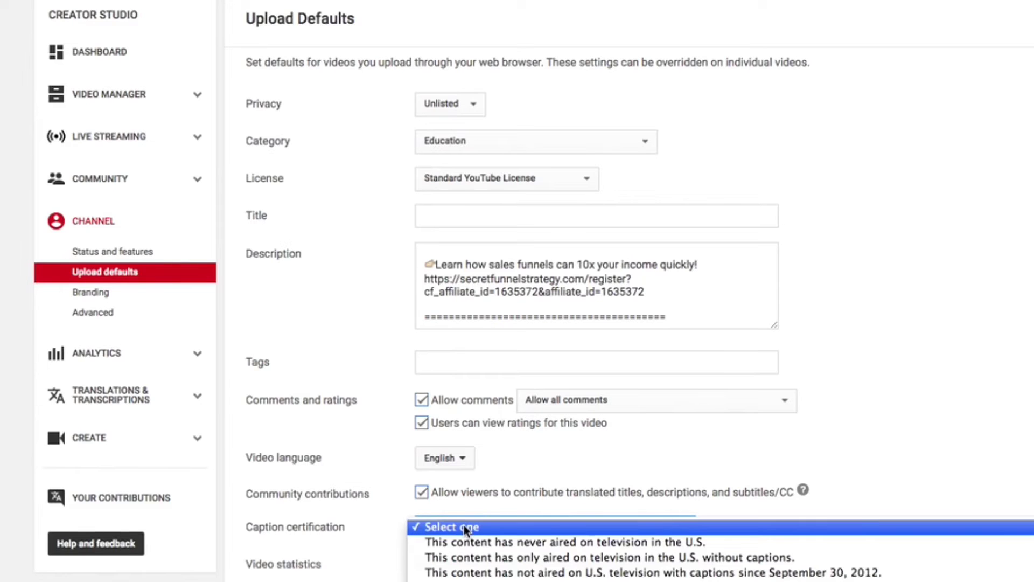
click(497, 547)
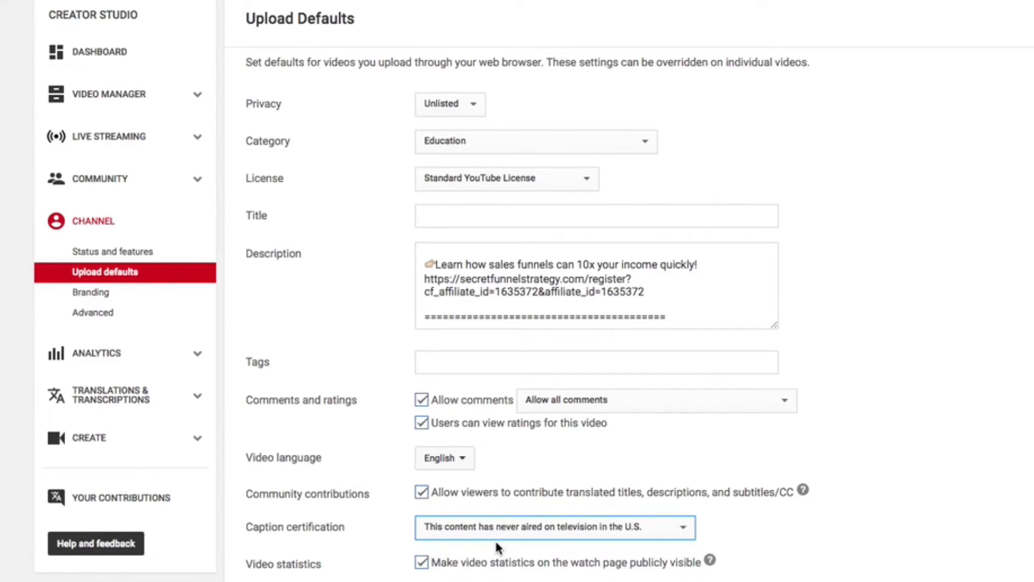